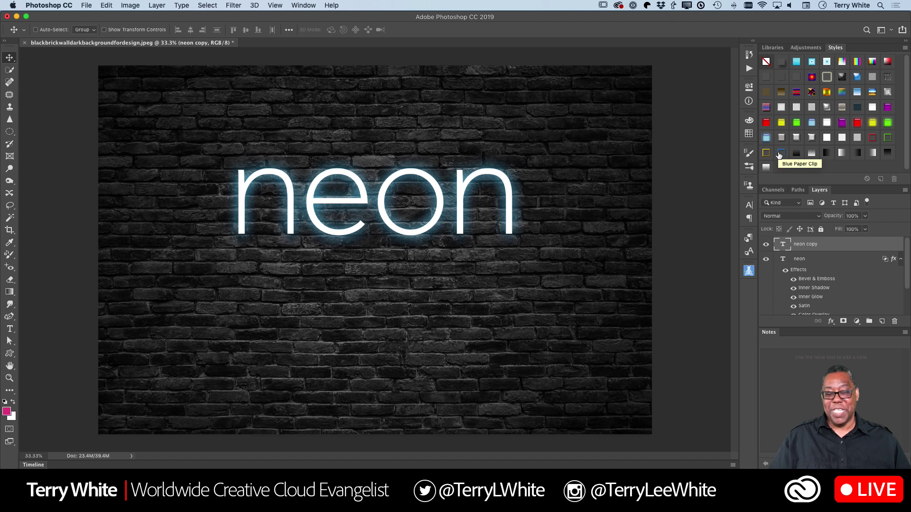
- Apply the Blue Paper Clip style to the neon copy text layer and set its font weight to Regular
click(779, 153)
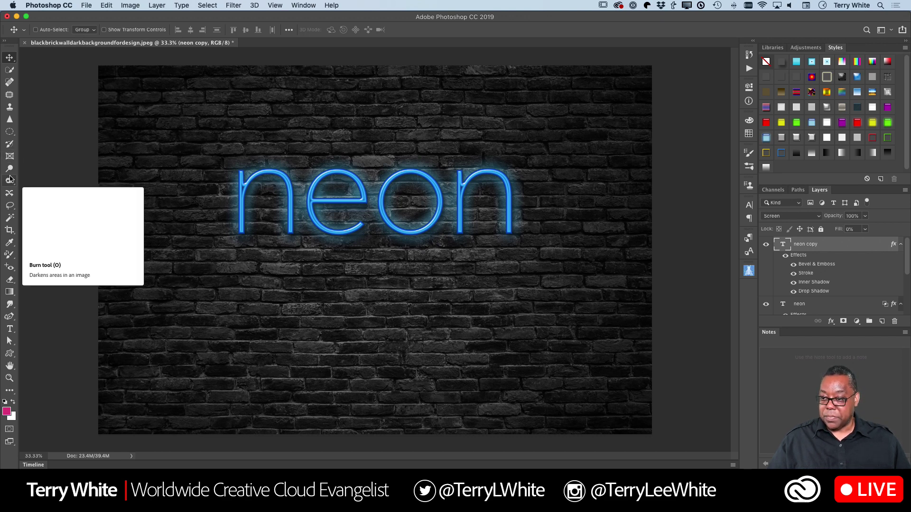
key(t)
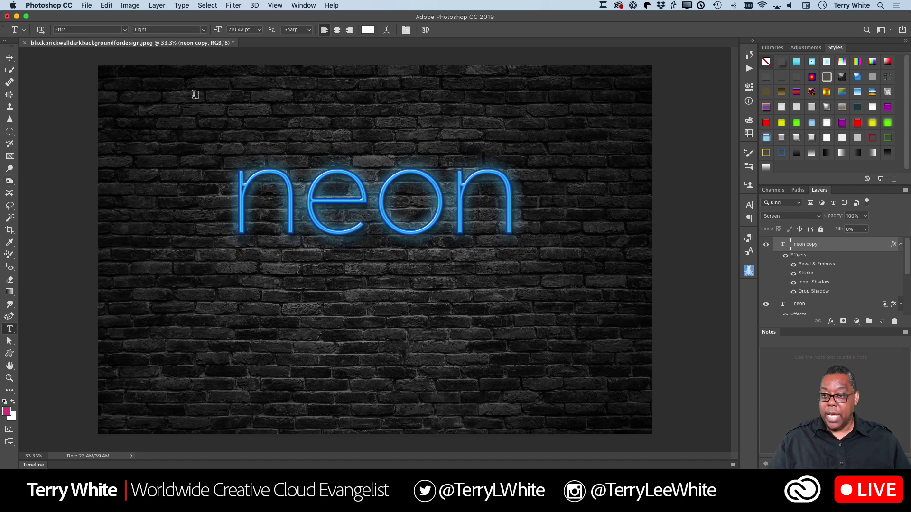
click(204, 30)
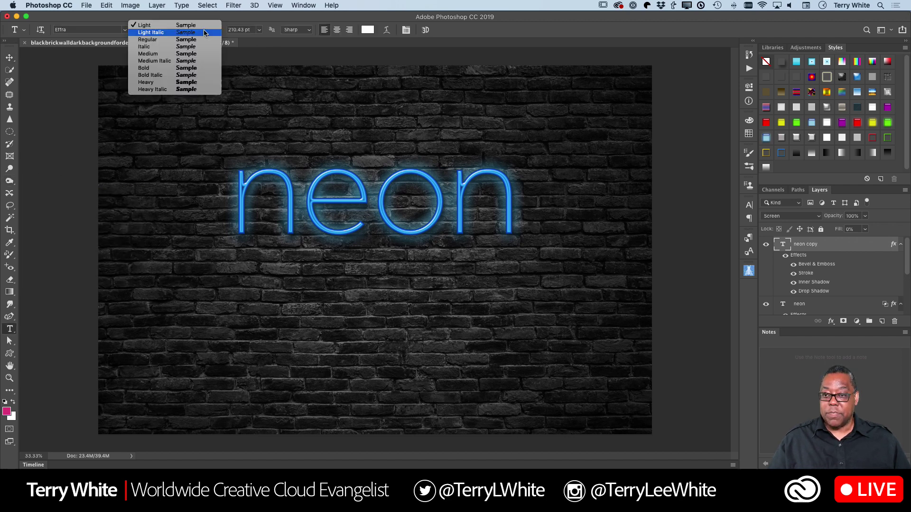
click(200, 40)
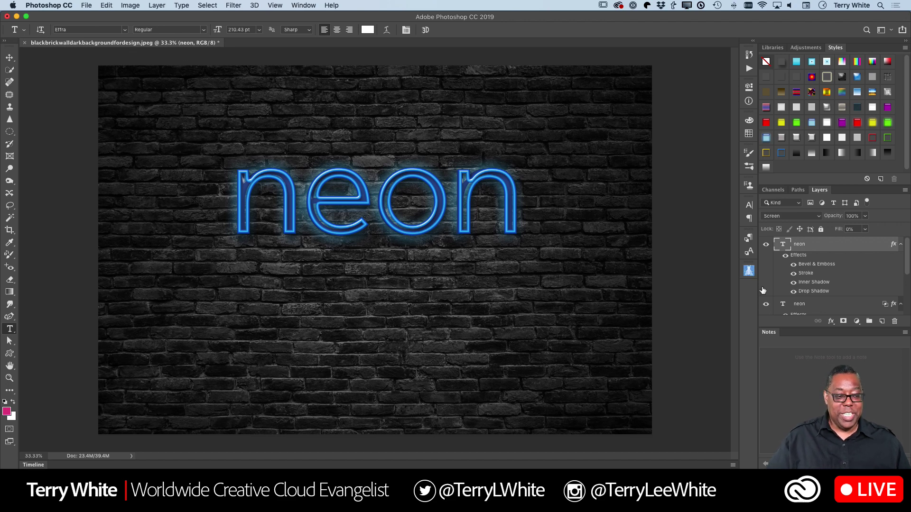
- Set the font weight of the lower neon text layer to Regular to match the upper one
click(784, 308)
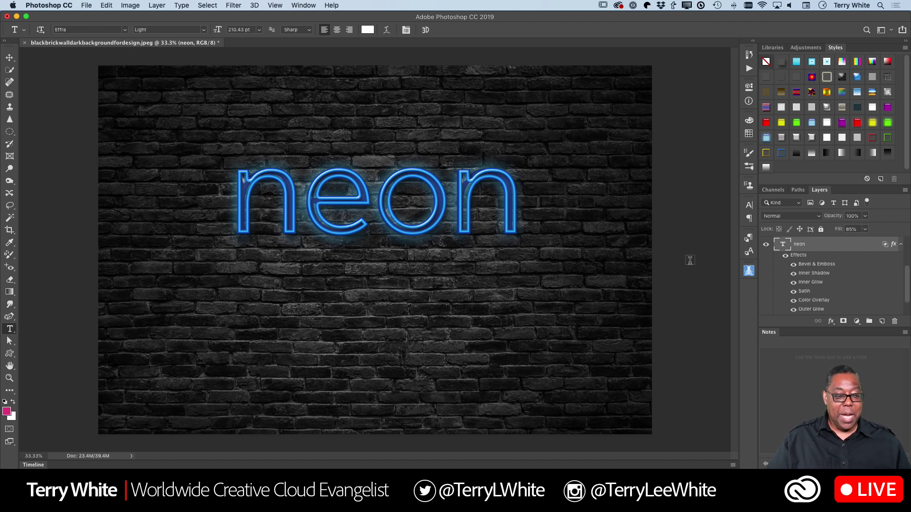
click(203, 30)
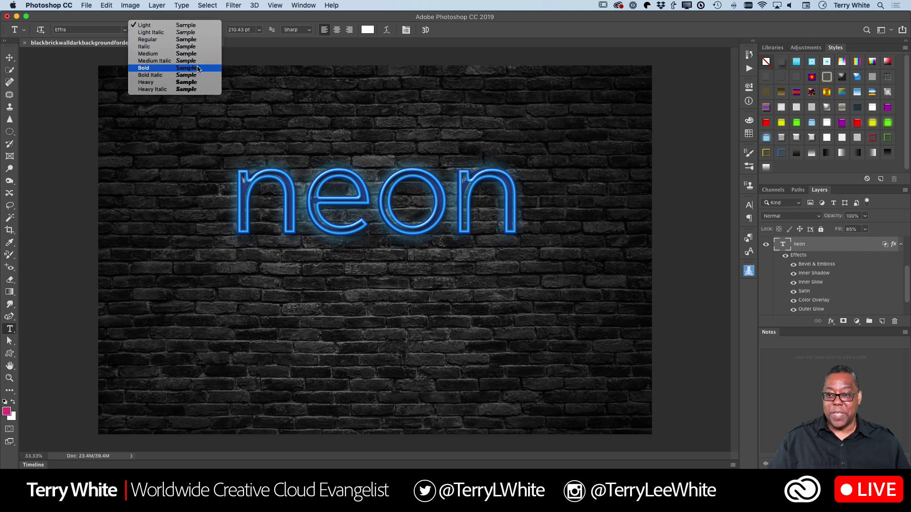
click(196, 39)
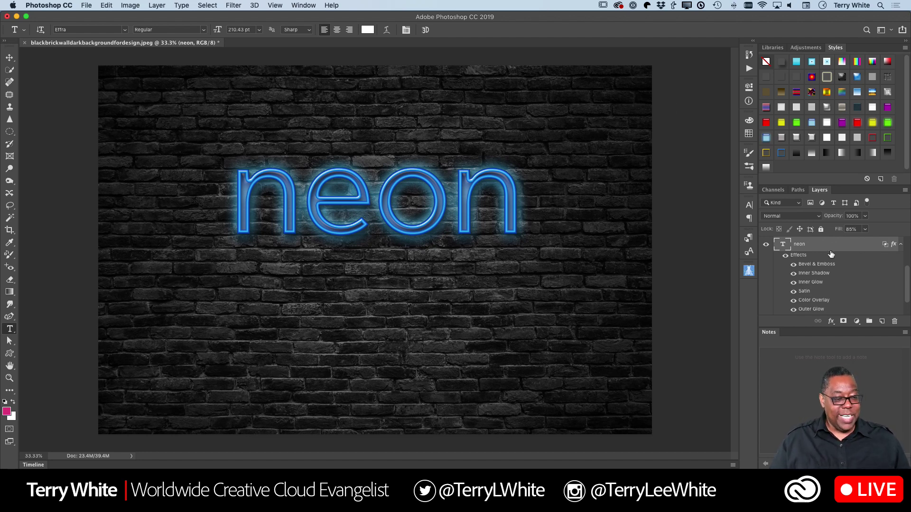
- Open the lower neon layer's Color Overlay effect and try the dark blue-grey #2e3234 as overlay color
scroll(830, 273, down, 2)
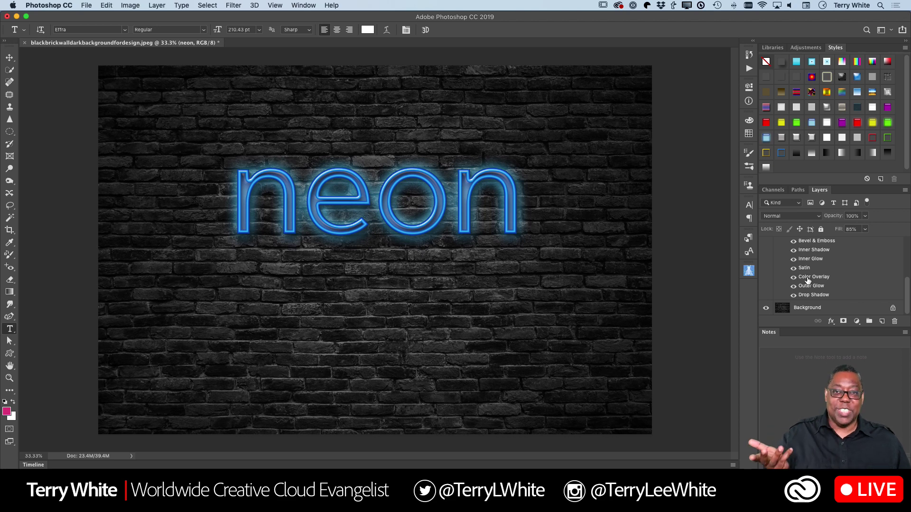
scroll(808, 280, up, 5)
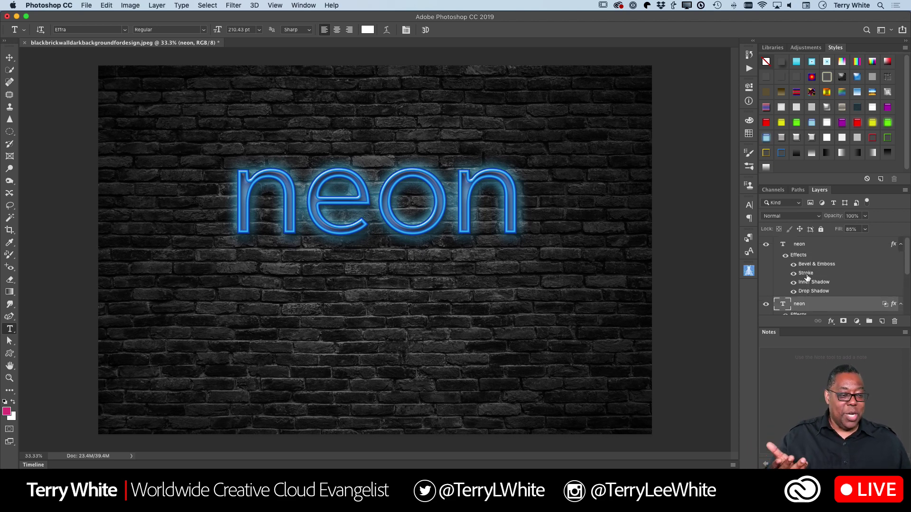
scroll(808, 281, down, 2)
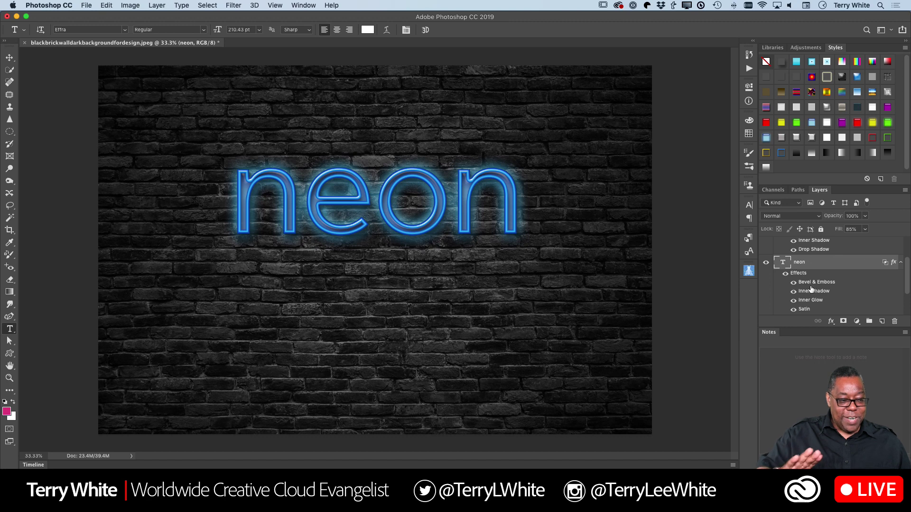
scroll(809, 285, down, 2)
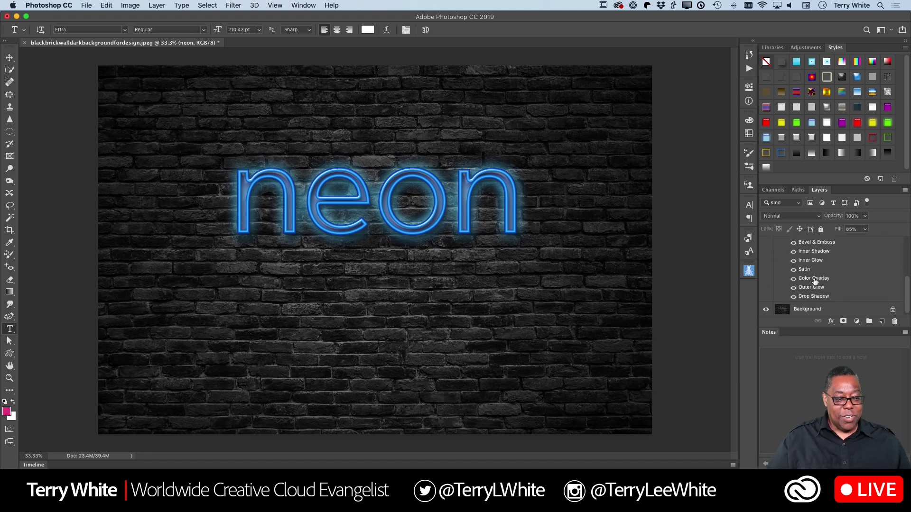
double_click(815, 280)
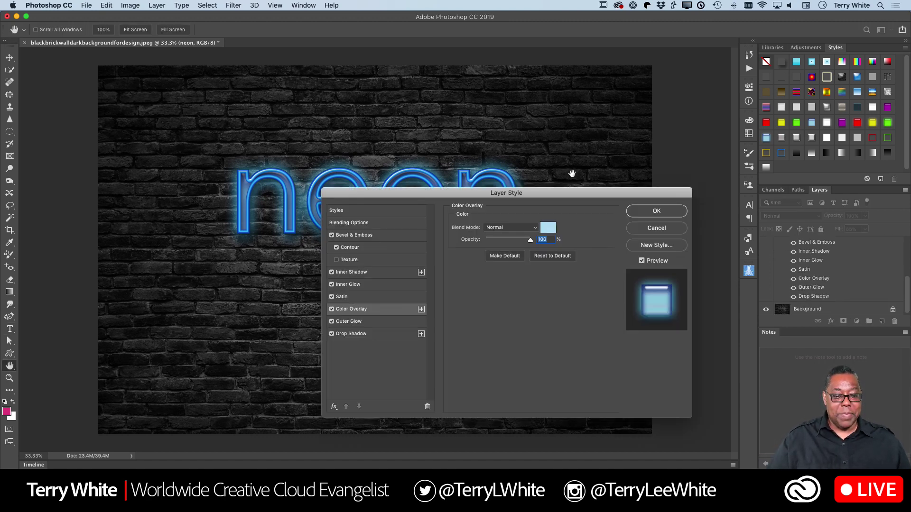
drag(574, 193, 454, 277)
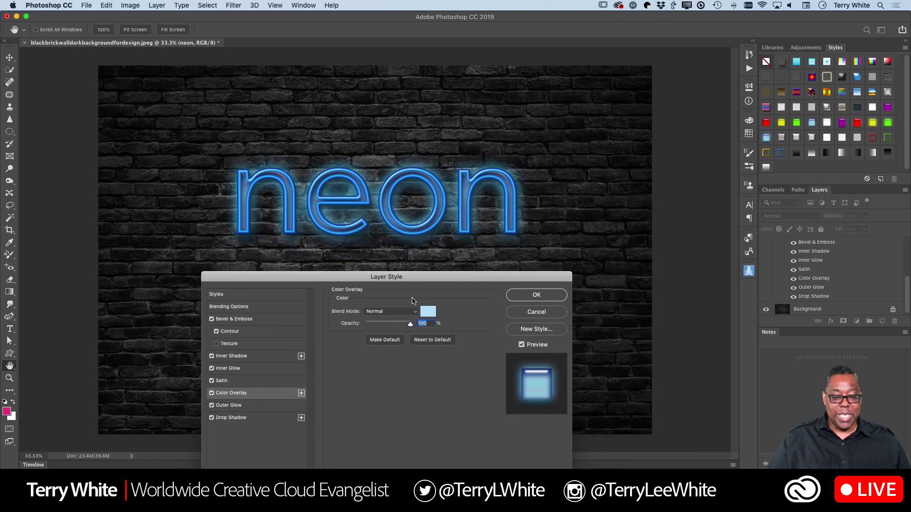
click(425, 313)
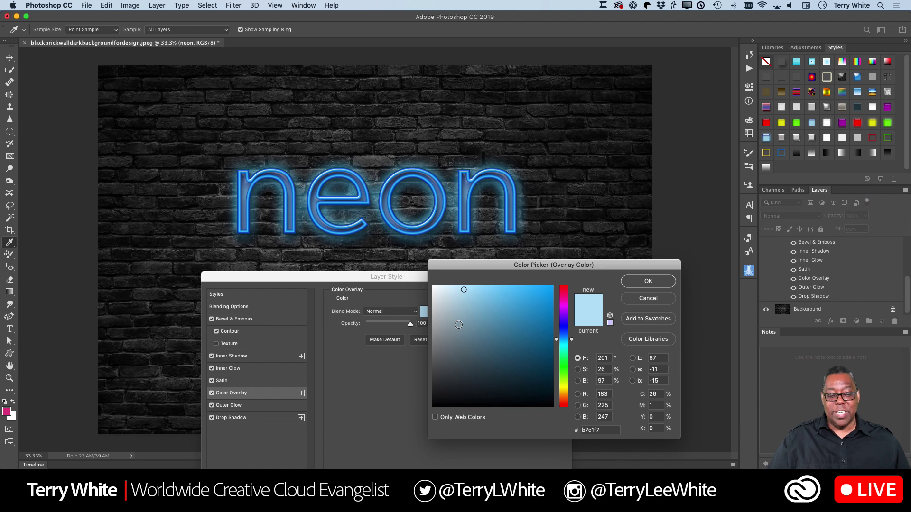
click(448, 381)
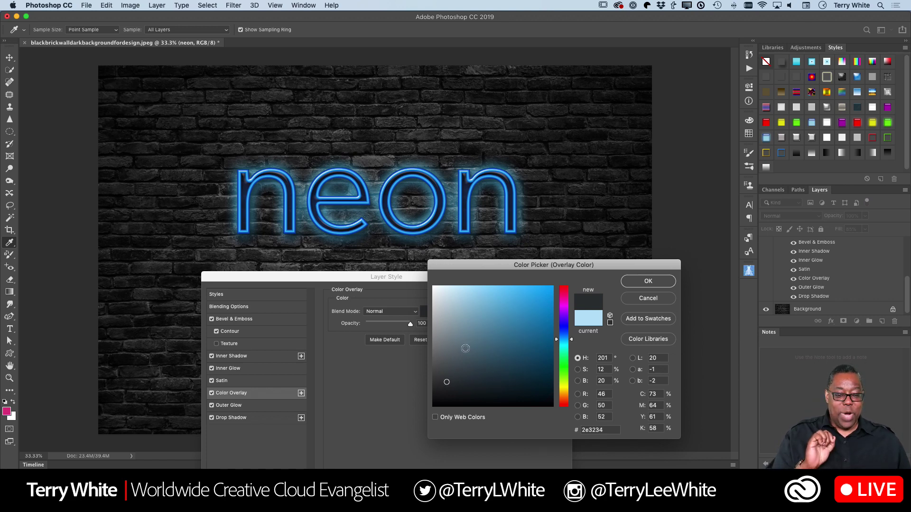
- Sample dark grey #4a4a4a from the brick wall as the overlay color and apply it to the lower neon layer
drag(525, 264, 618, 99)
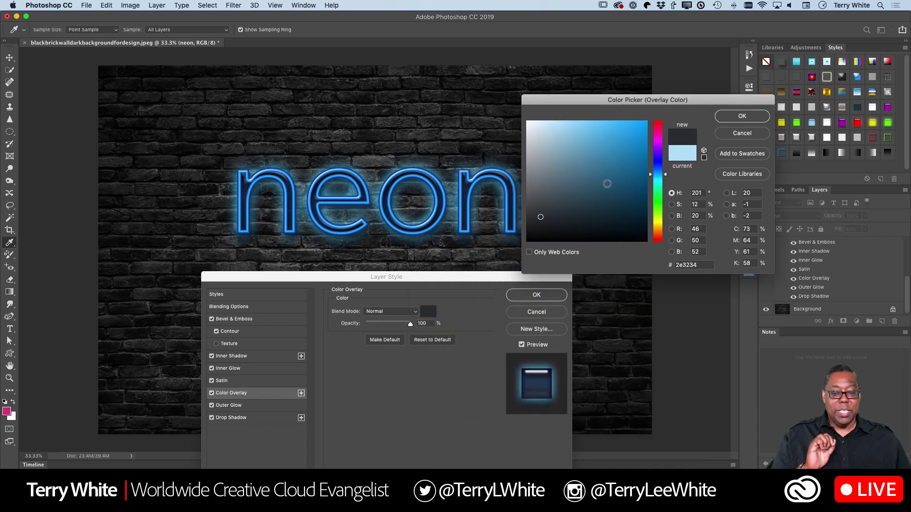
click(373, 163)
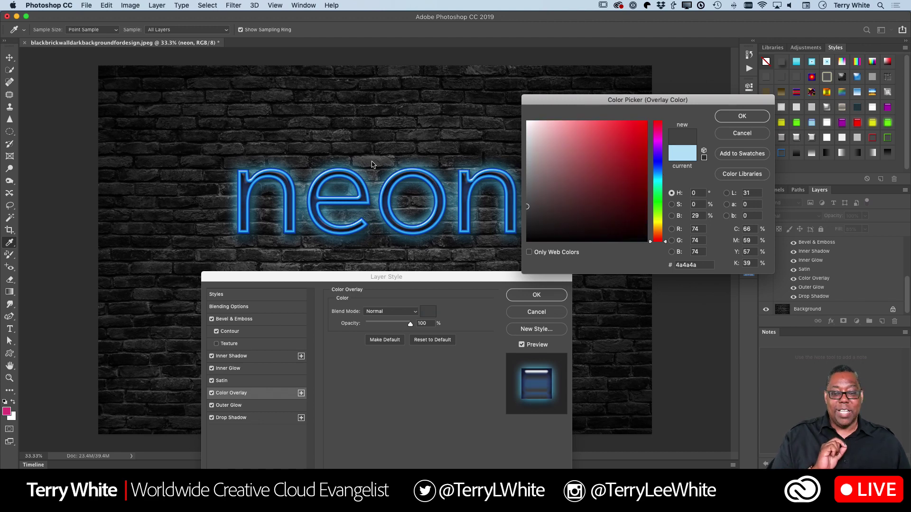
click(372, 239)
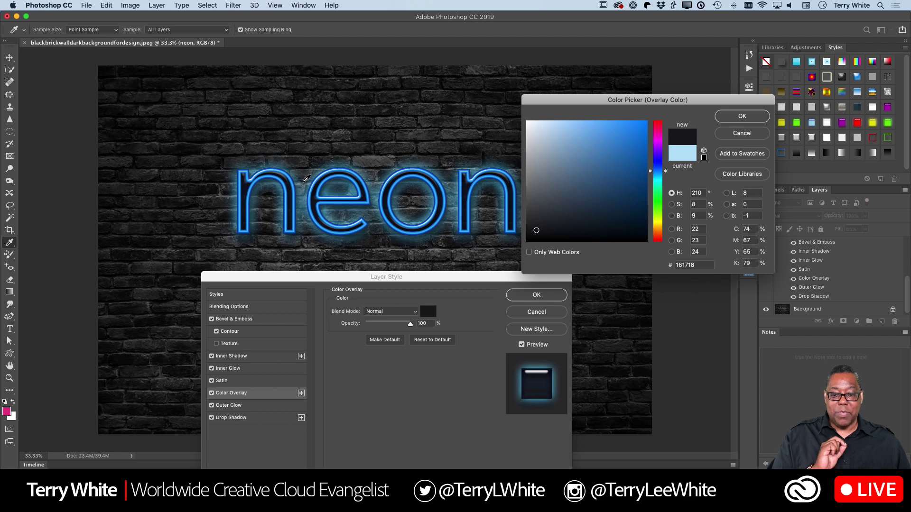
click(341, 137)
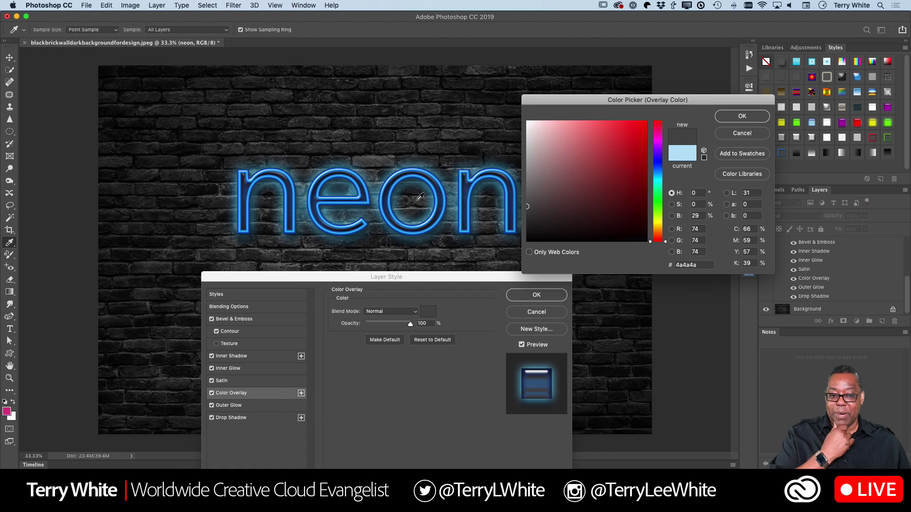
click(734, 119)
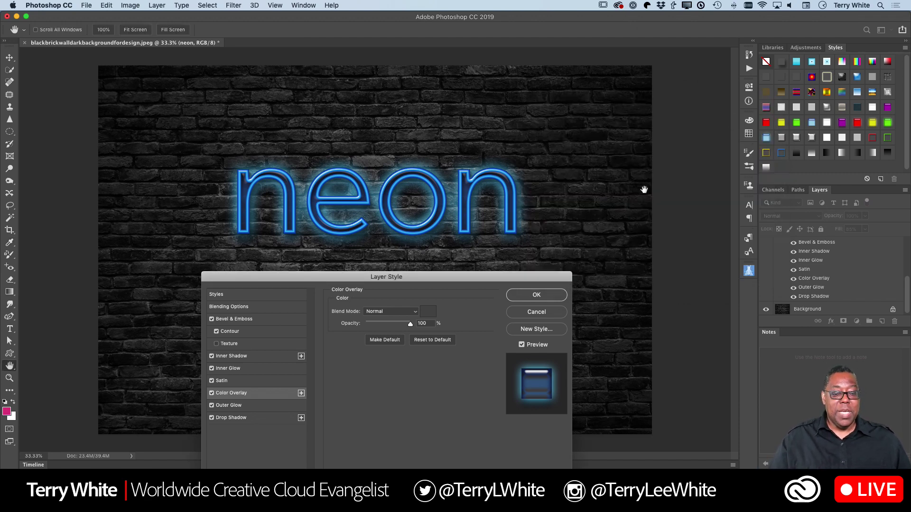
click(532, 300)
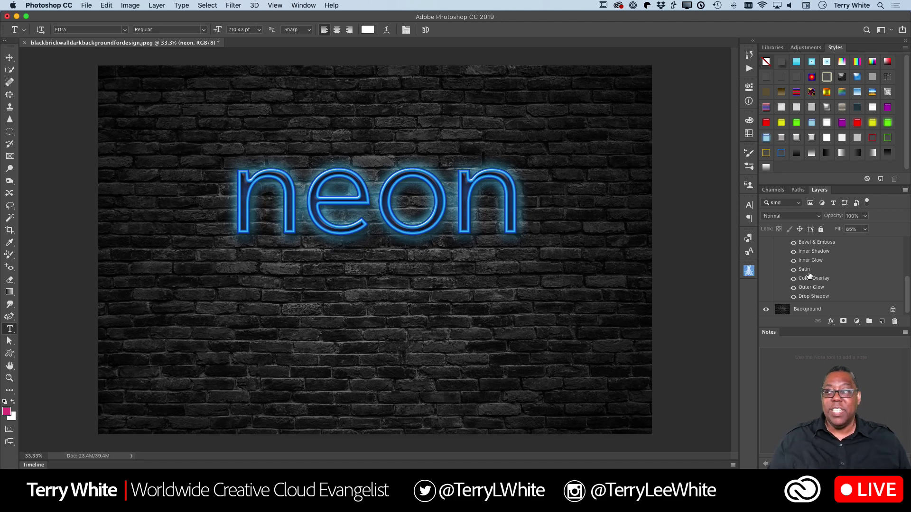
- Toggle the visibility of the upper and lower neon layers off and on to compare their contributions
scroll(858, 285, up, 5)
scroll(858, 285, up, 1)
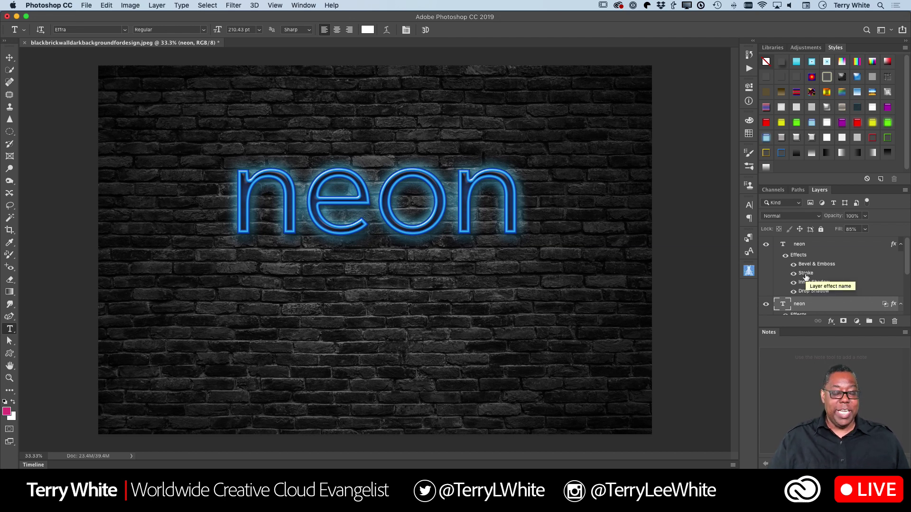
click(766, 245)
click(766, 245)
click(766, 306)
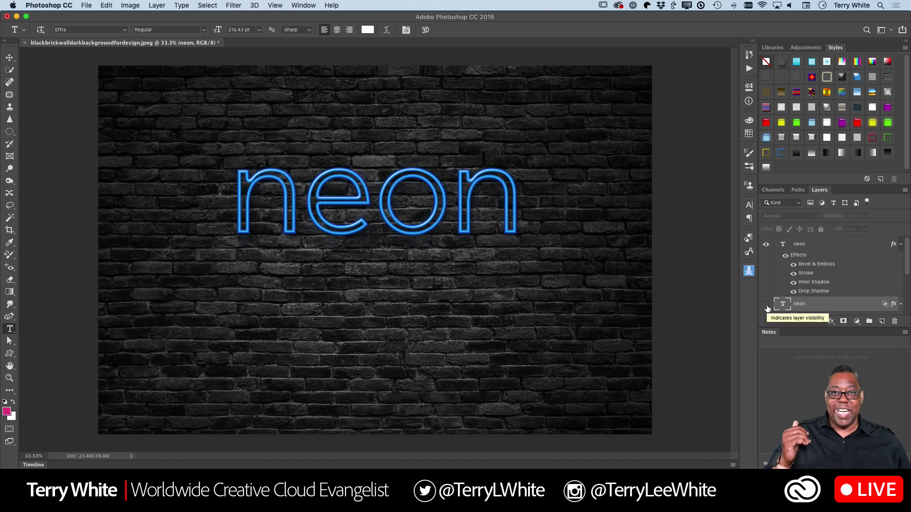
click(766, 304)
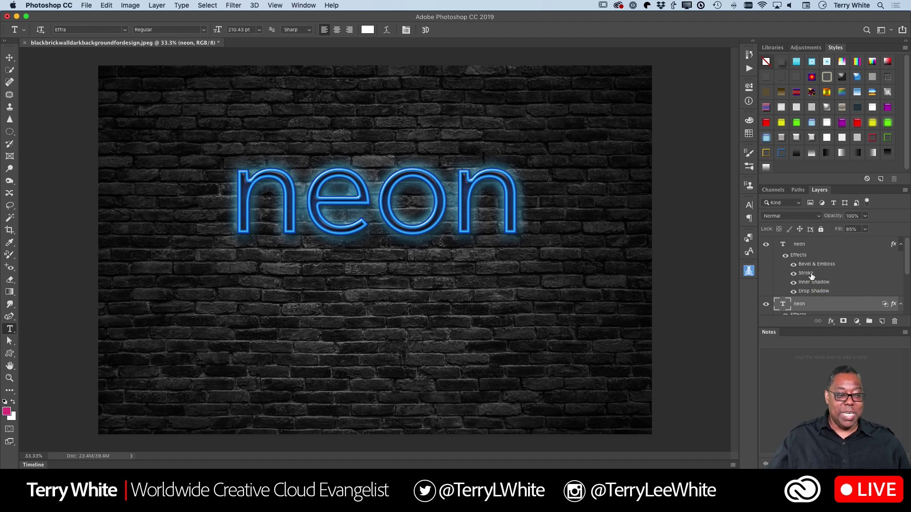
- Set the upper neon layer's Stroke size to 21 px and apply the change
double_click(811, 274)
drag(538, 280, 724, 242)
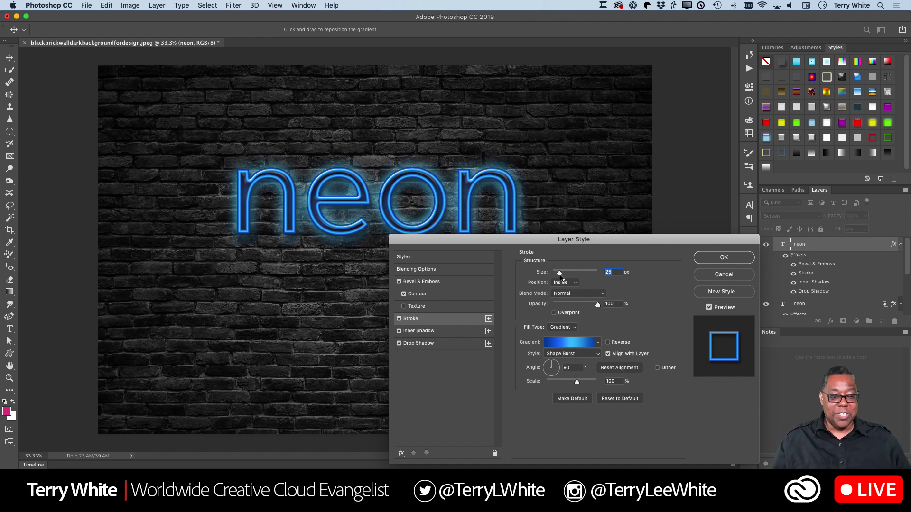
drag(560, 274, 559, 277)
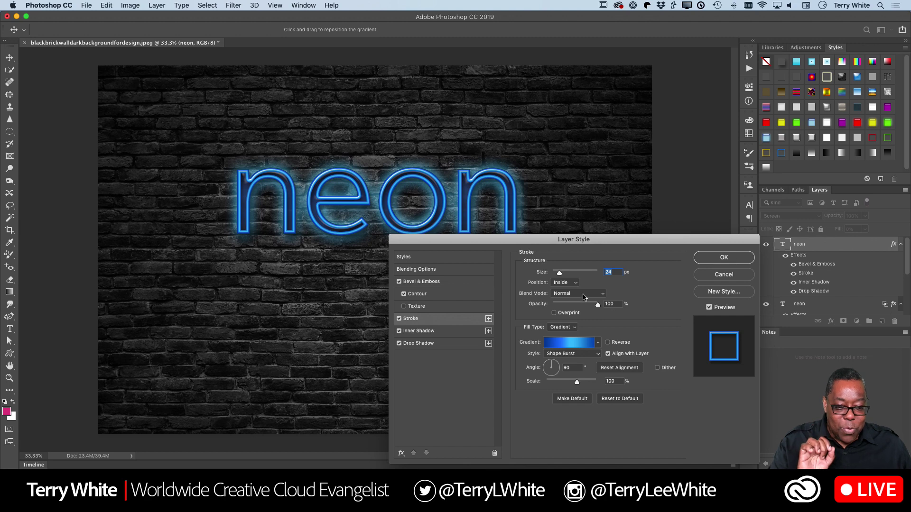
drag(559, 275, 560, 275)
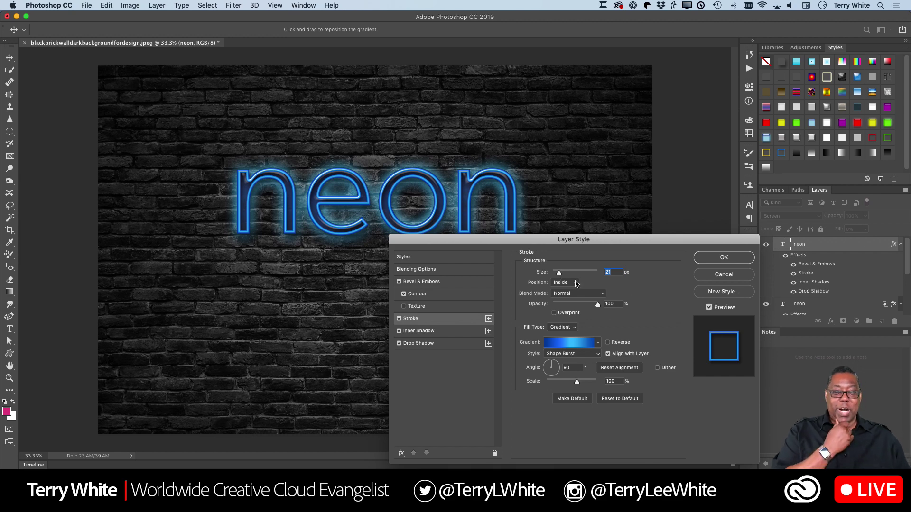
click(727, 258)
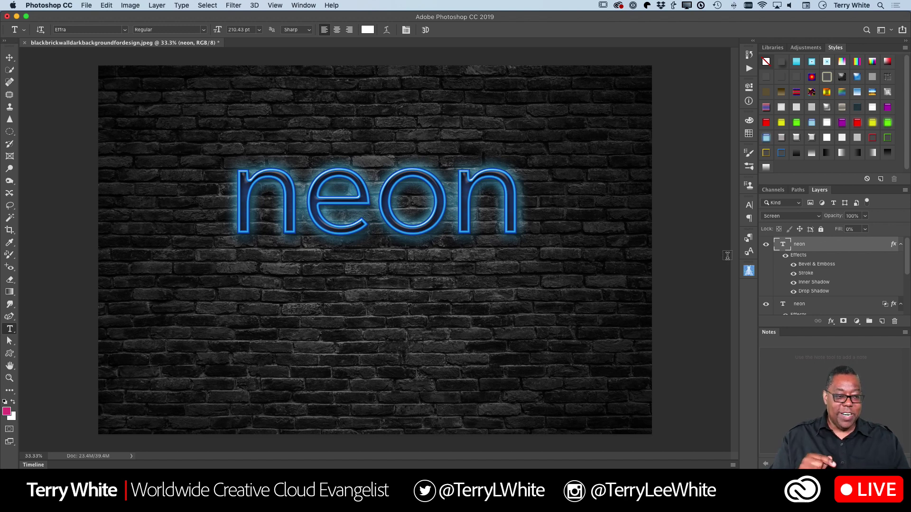
- Review the lower neon layer's Bevel & Emboss settings and close the layer style dialog
scroll(834, 289, down, 1)
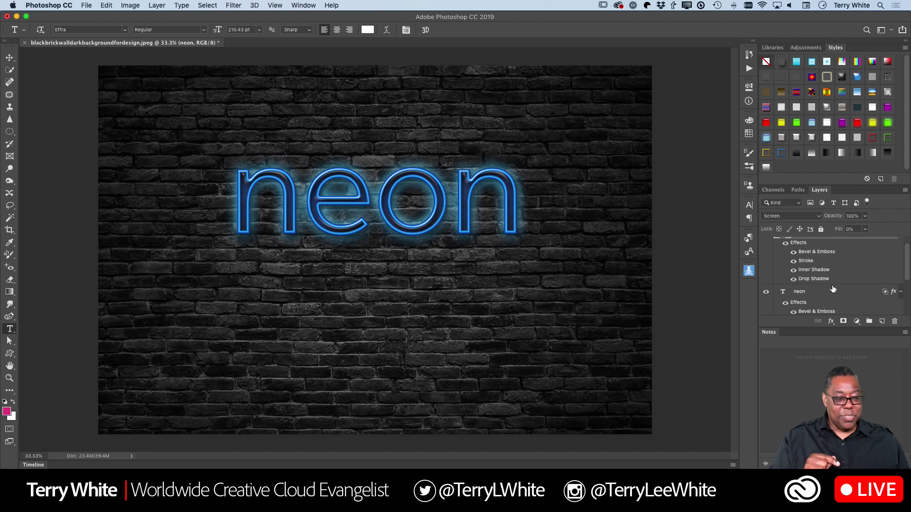
scroll(833, 289, down, 1)
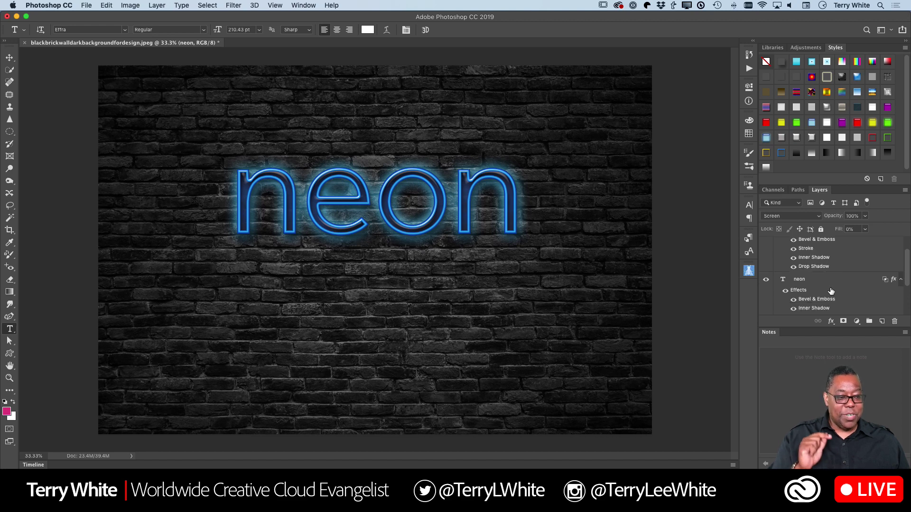
scroll(831, 291, down, 3)
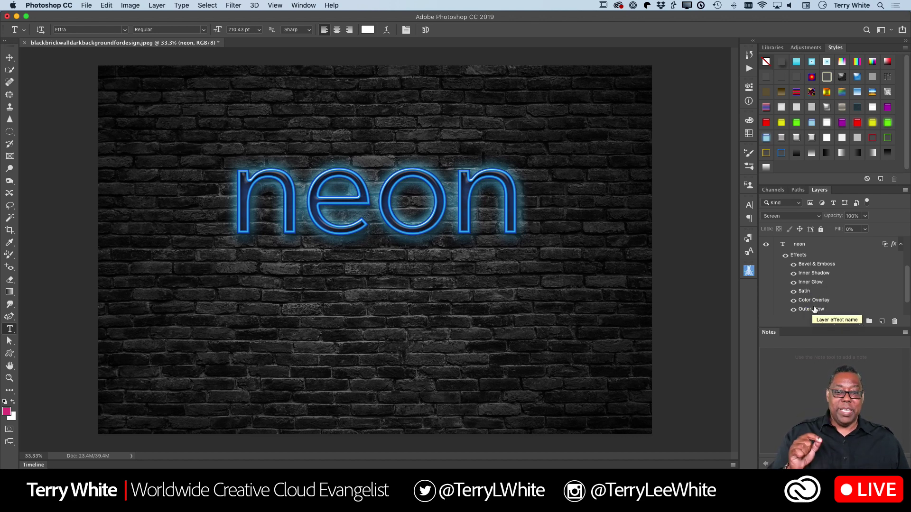
double_click(810, 266)
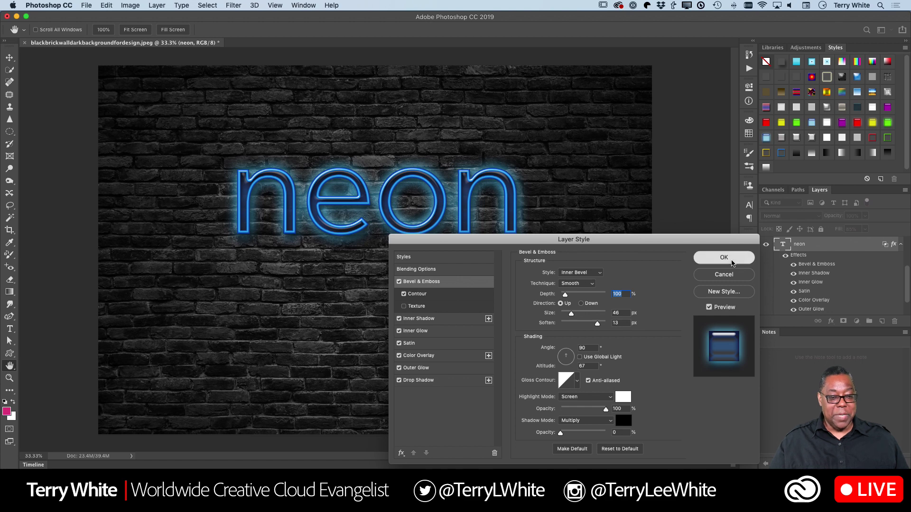
click(732, 261)
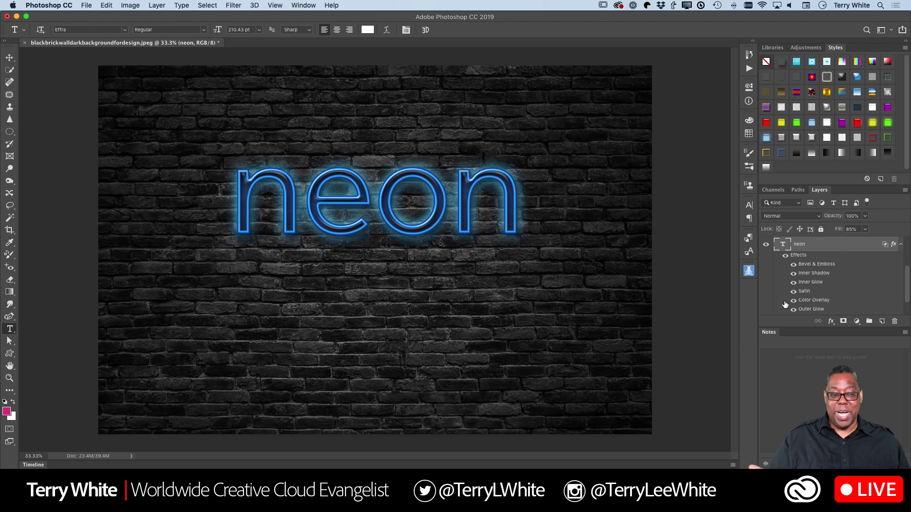
- Select the lower neon layer's text for editing, try replacing it with "photo", and erase that word
scroll(778, 303, up, 3)
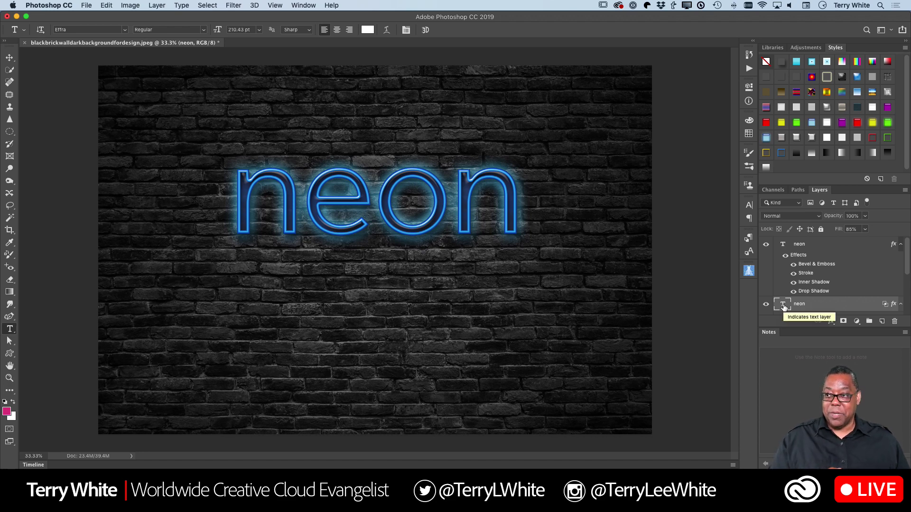
double_click(783, 306)
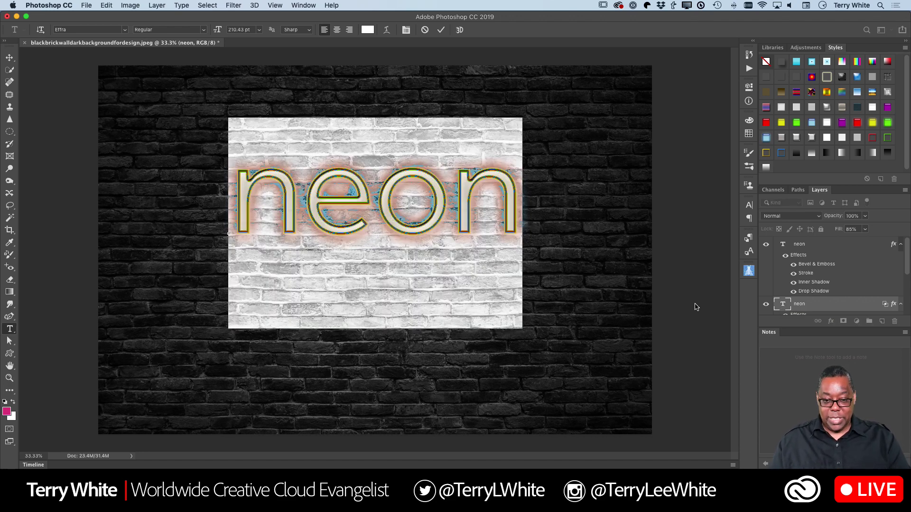
key(Right)
text(os)
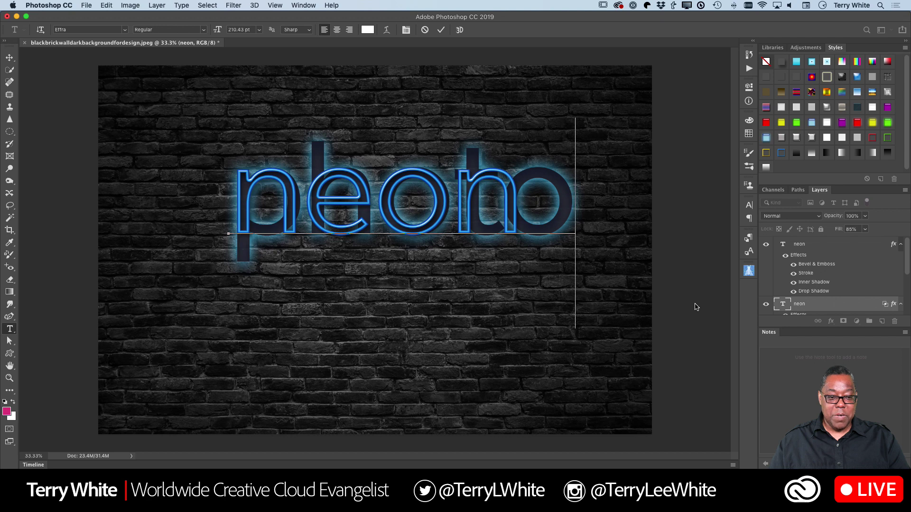
key(BackSpace)
key(BackSpace)
key(BackSpace)
key(BackSpace)
key(BackSpace)
key(BackSpace)
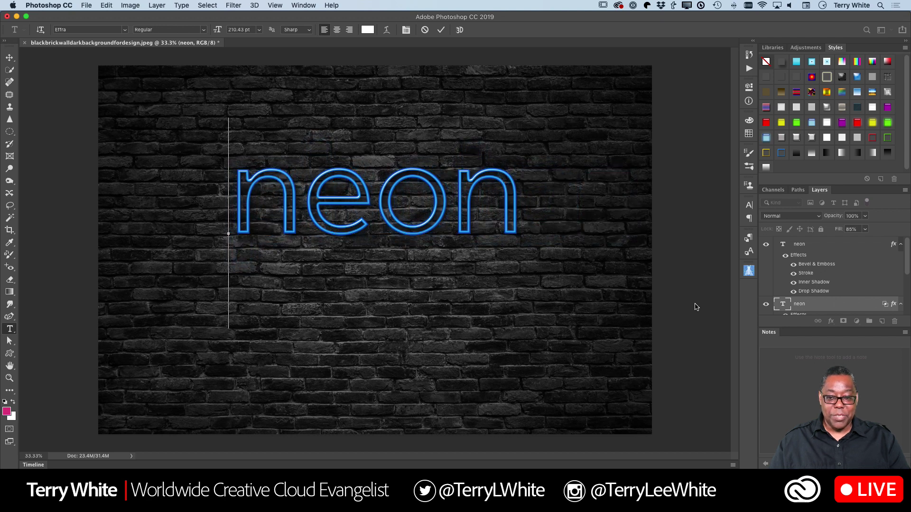
- Enter the presenter's first name in lowercase as the lower neon layer's text and commit the edit
text(tex)
text(ry)
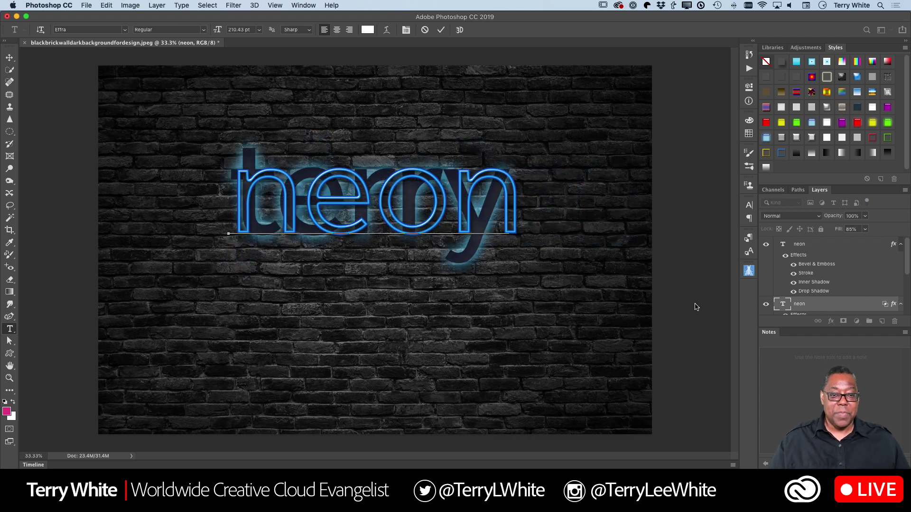
click(441, 30)
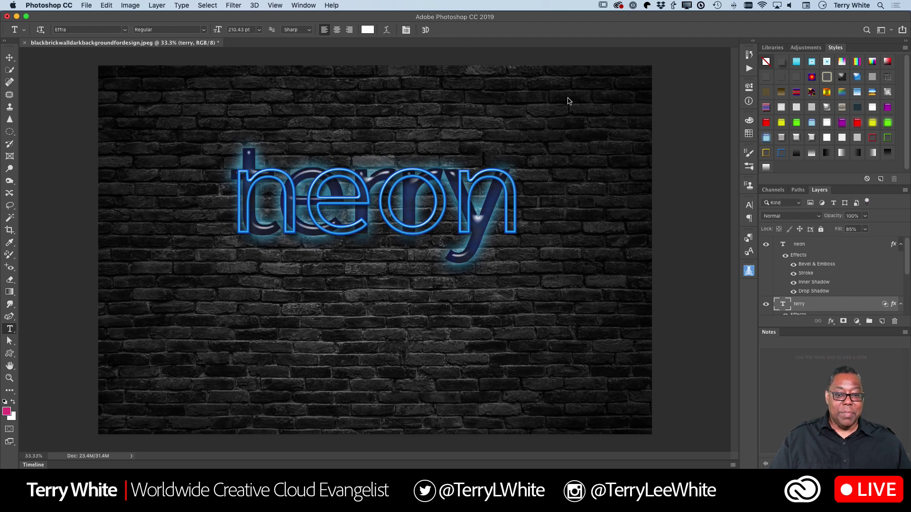
- Replace the upper neon layer's text with the same lowercase first name, commit it, and switch to the Move tool
click(783, 246)
double_click(784, 246)
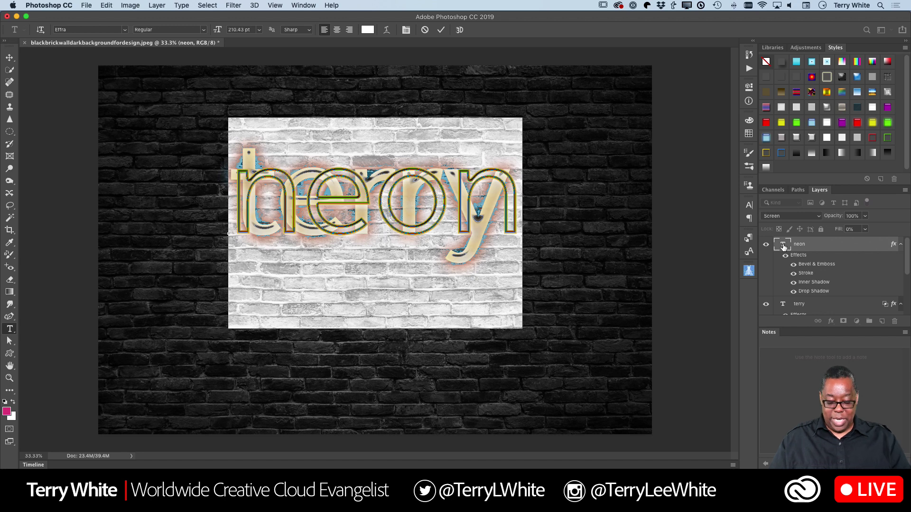
text(terry)
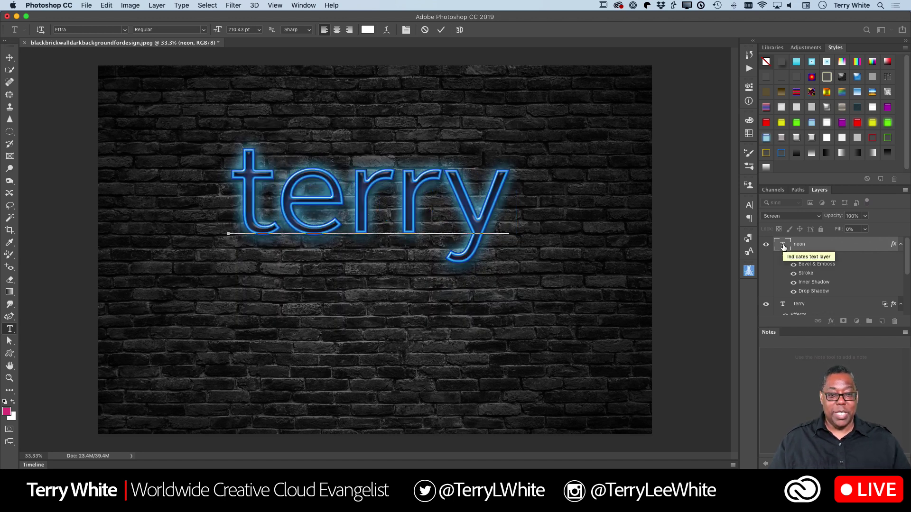
click(441, 30)
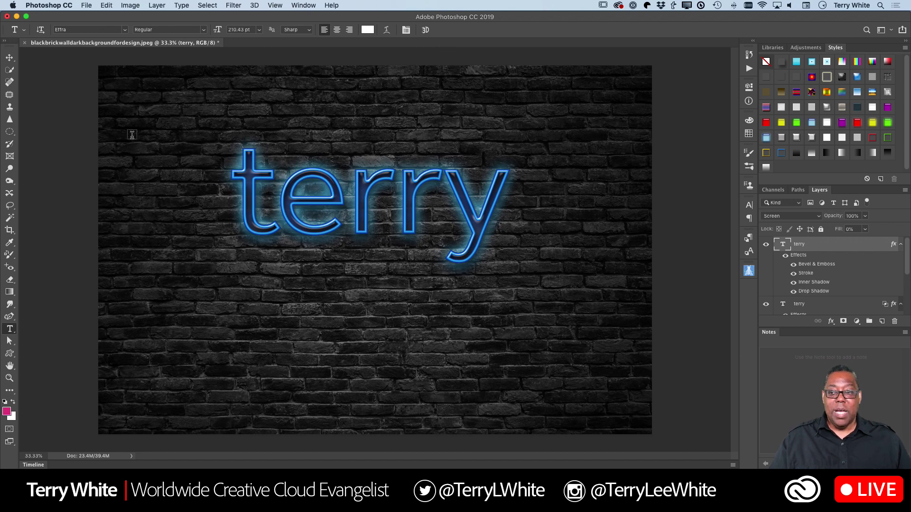
click(10, 57)
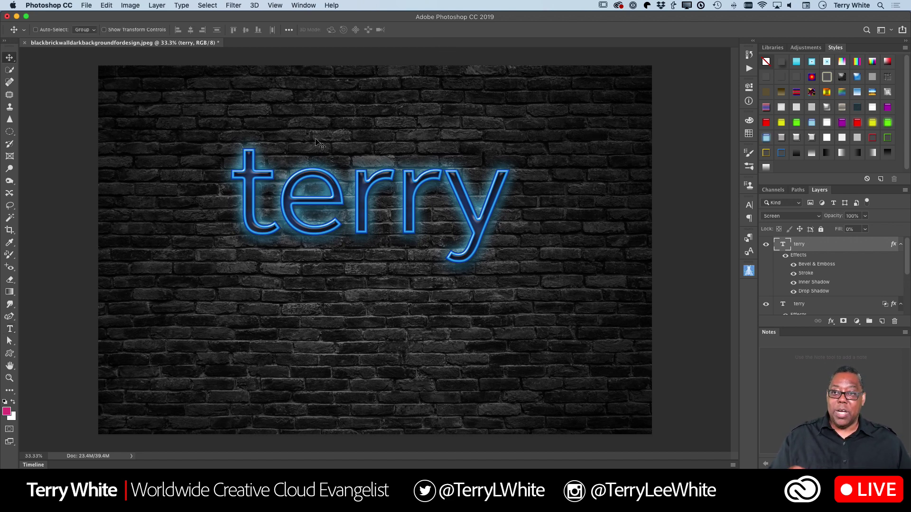